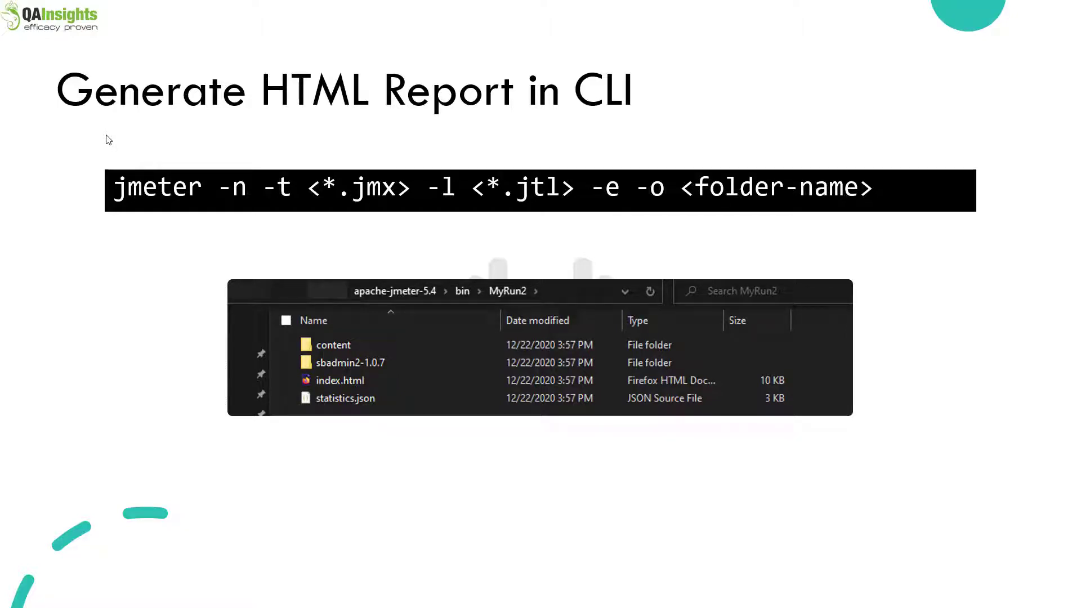
# Step: Advance the slideshow from 'Generate HTML Report in CLI' to the HTML Report dashboard slide
pyautogui.click(108, 140)
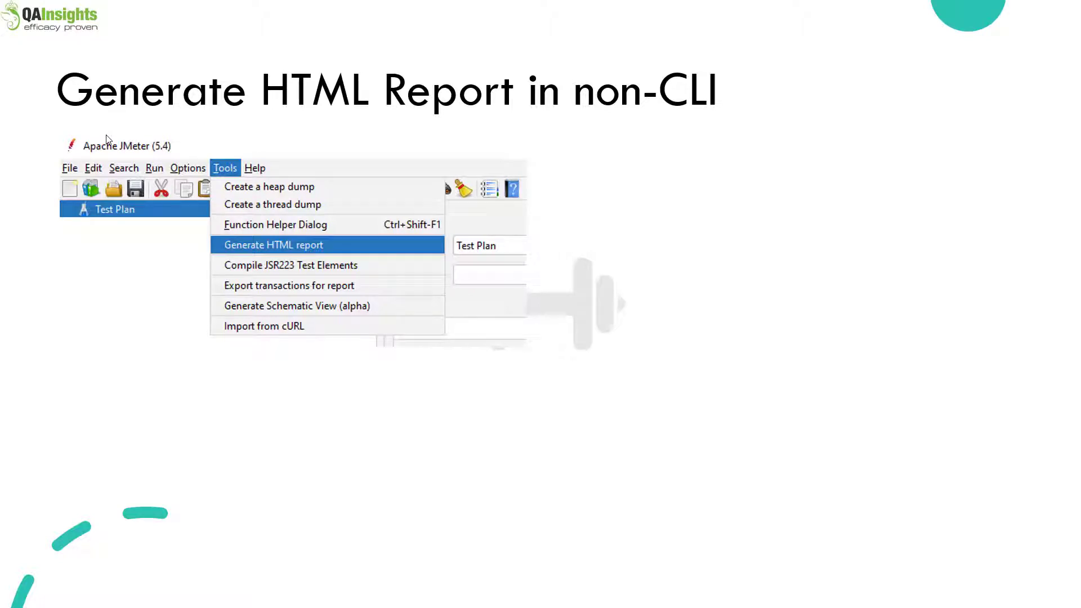
# Step: Reveal the Generate HTML report dialog screenshot on the non-CLI slide
pyautogui.press('Right')
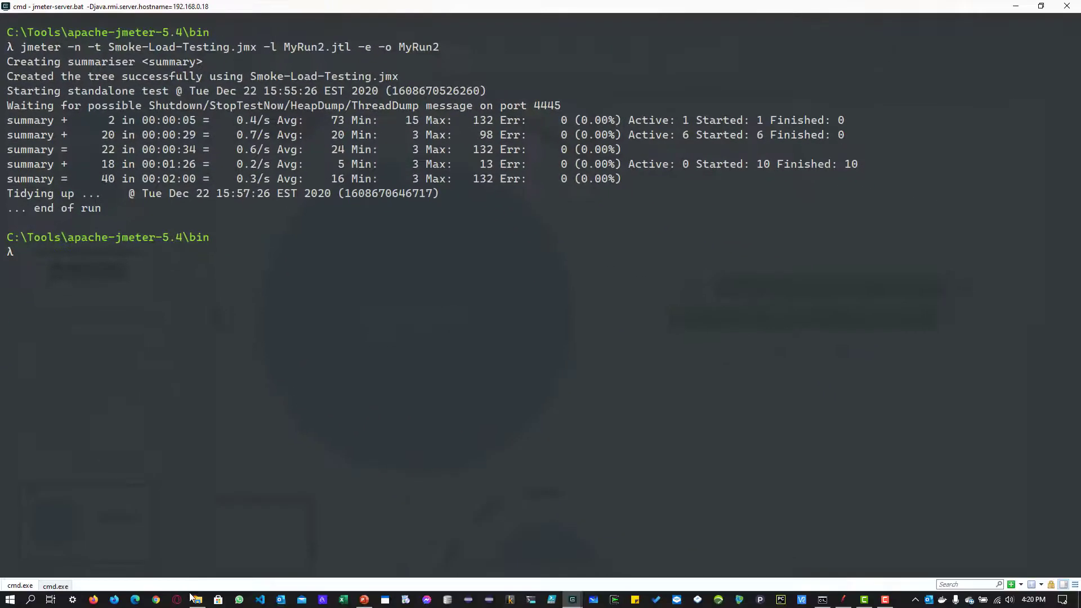
# Step: In File Explorer, show MyRun2's existing report files: content, sbadmin2-1.0.7, index.html, statistics.json
pyautogui.moveTo(197, 600)
pyautogui.click(198, 554)
pyautogui.scroll(-2, 307, 302)
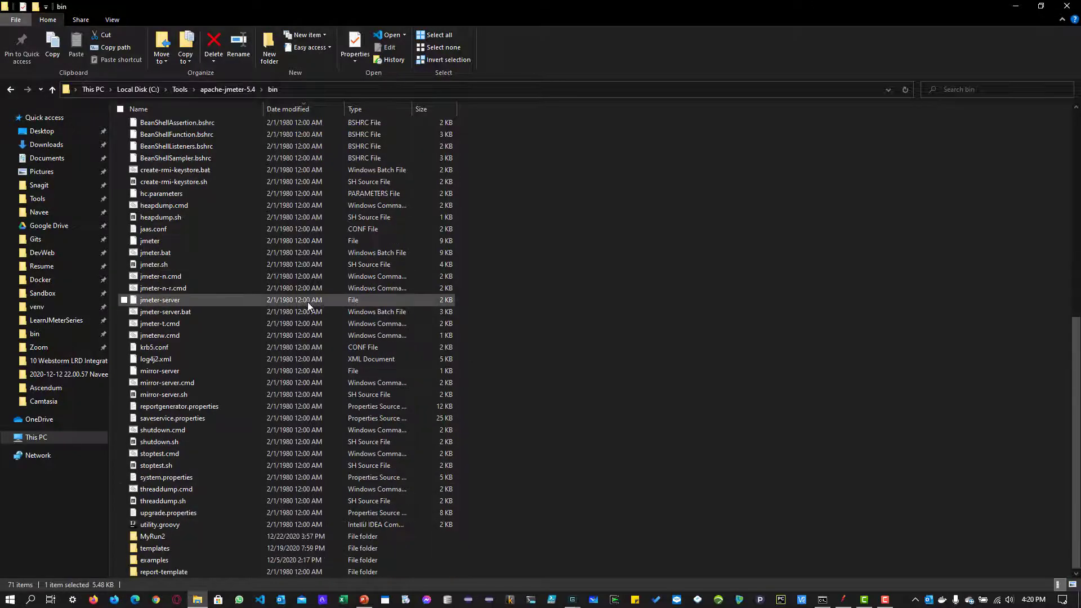
pyautogui.doubleClick(180, 536)
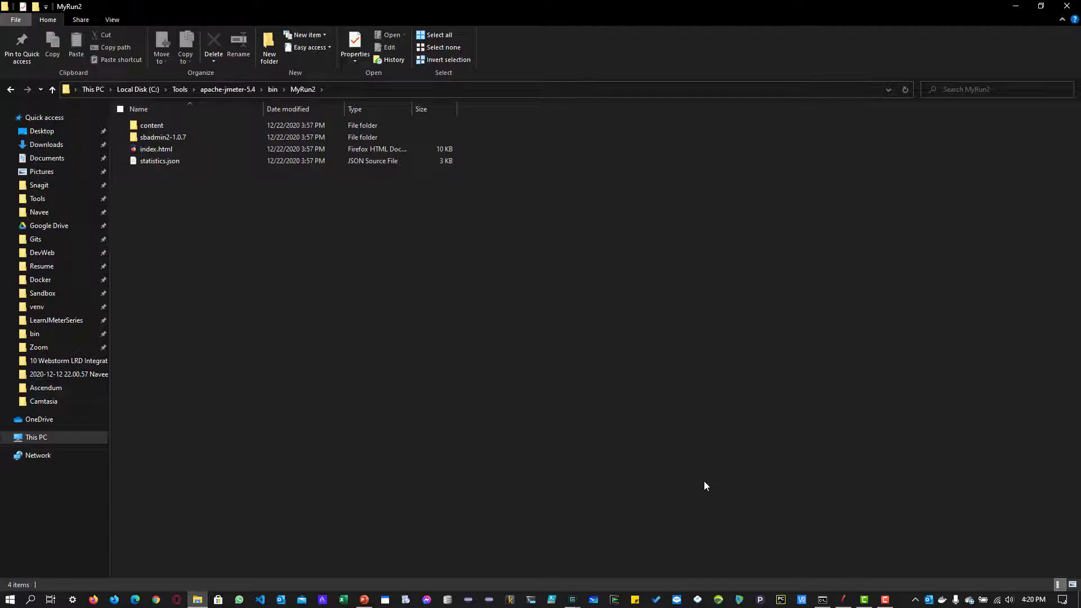
# Step: In Generate HTML report, set MyRun2.jtl as results file and user.properties as properties file
pyautogui.click(844, 598)
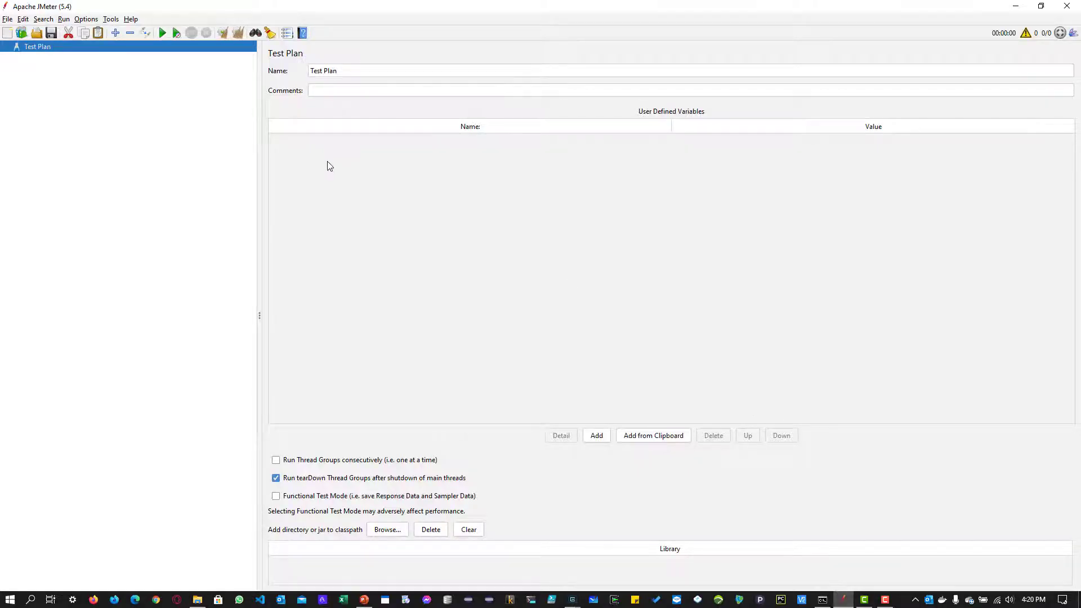
pyautogui.click(241, 41)
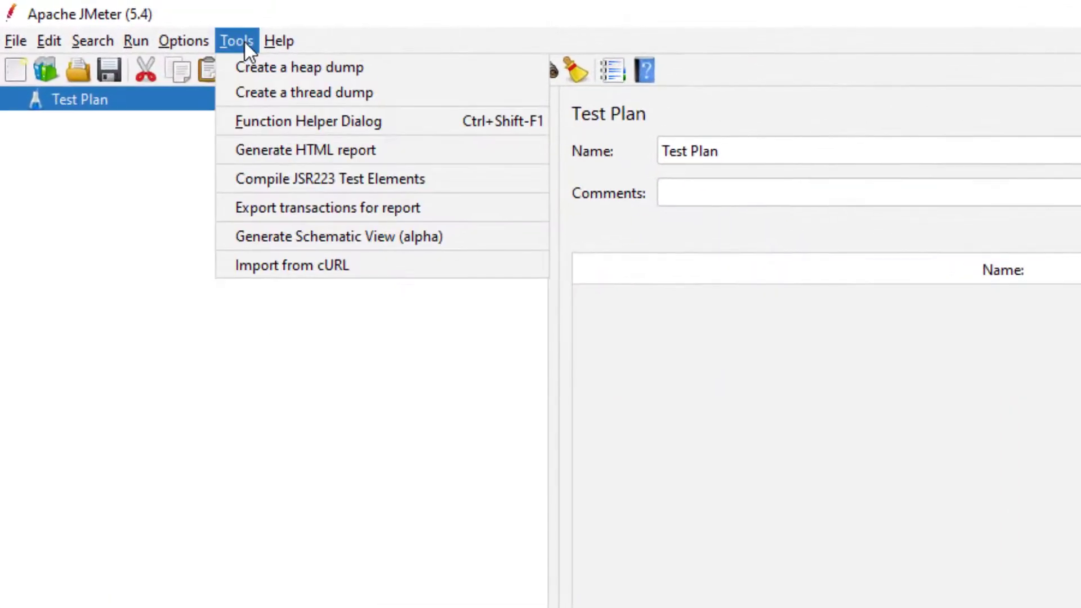
pyautogui.click(293, 155)
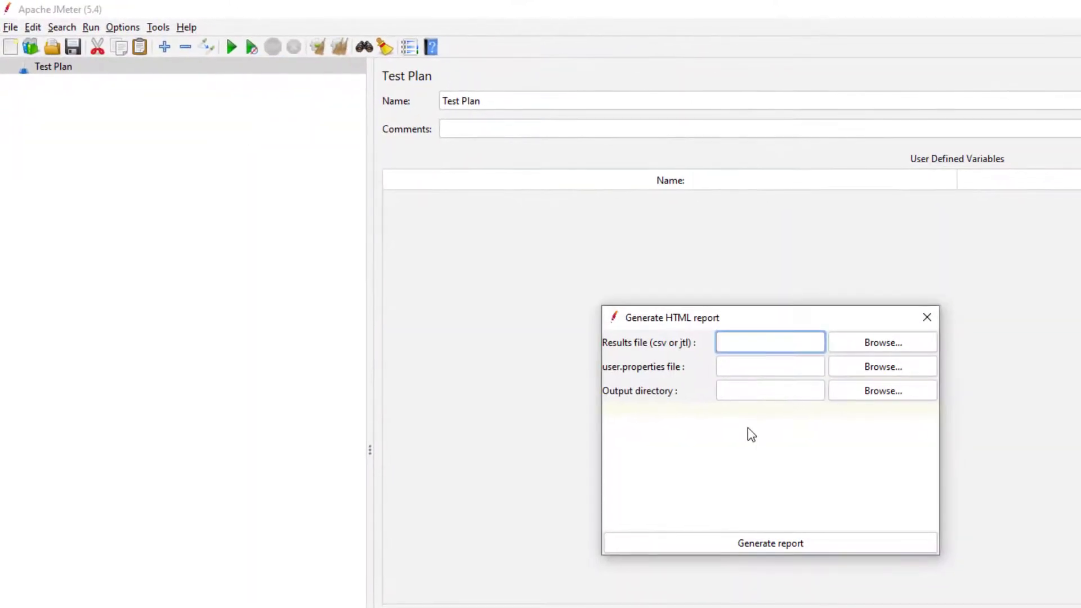
pyautogui.click(885, 342)
pyautogui.click(622, 372)
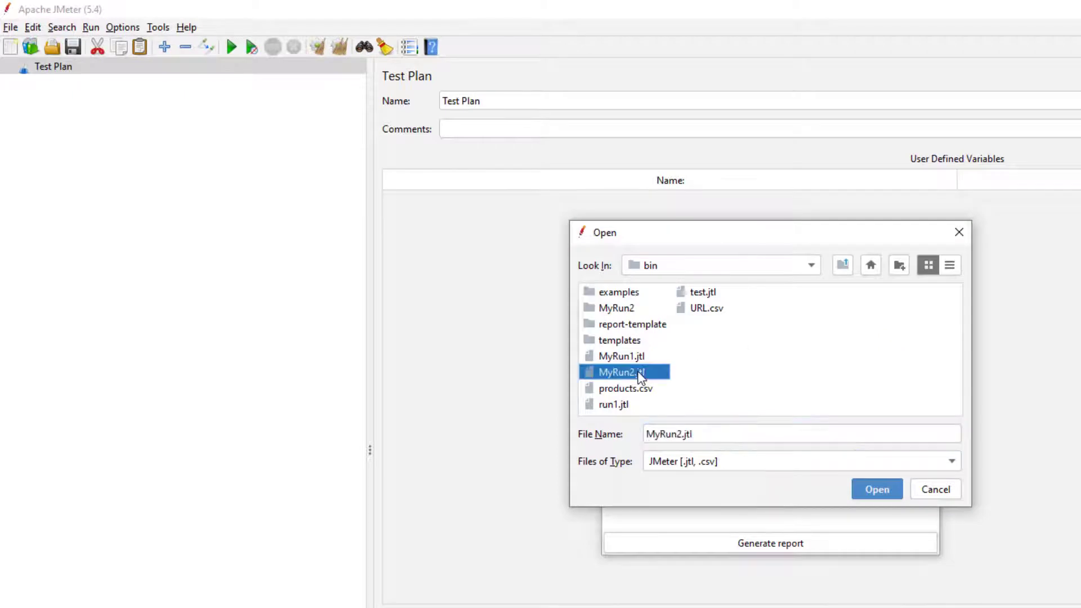
pyautogui.click(876, 489)
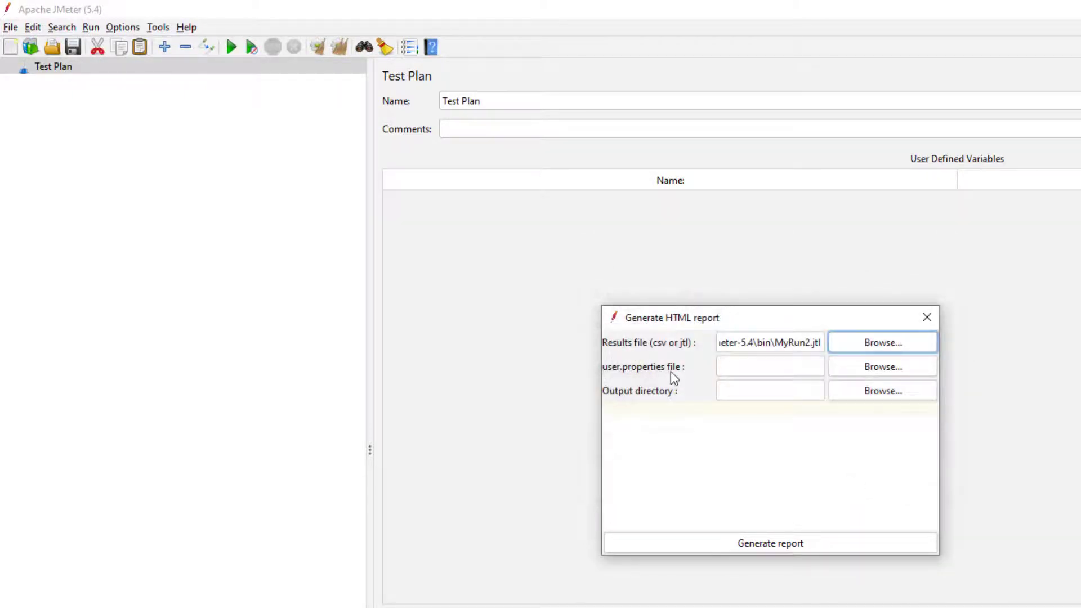
pyautogui.click(882, 366)
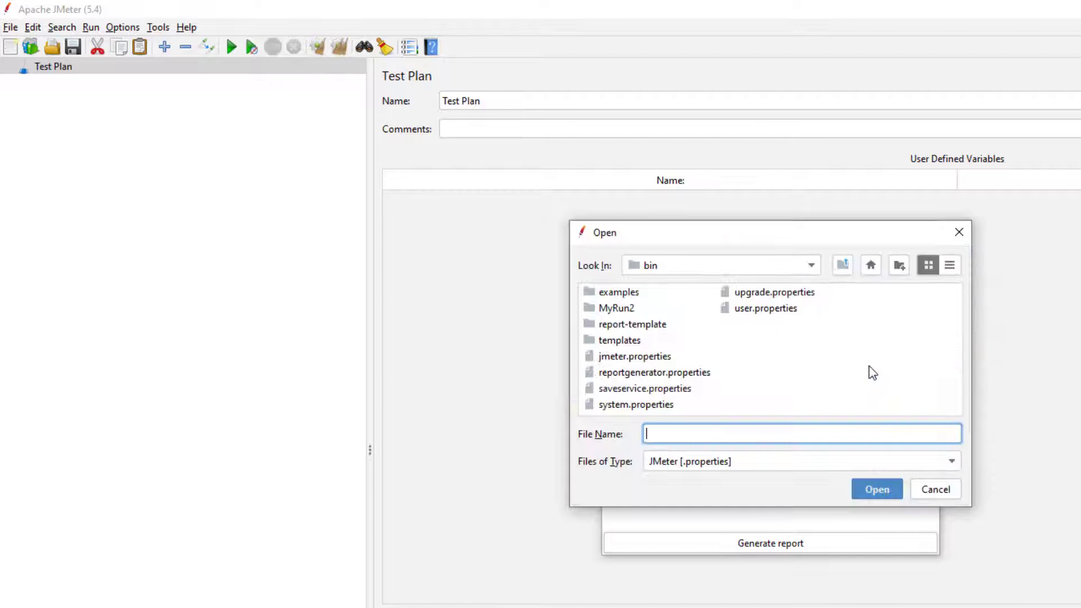
pyautogui.click(757, 308)
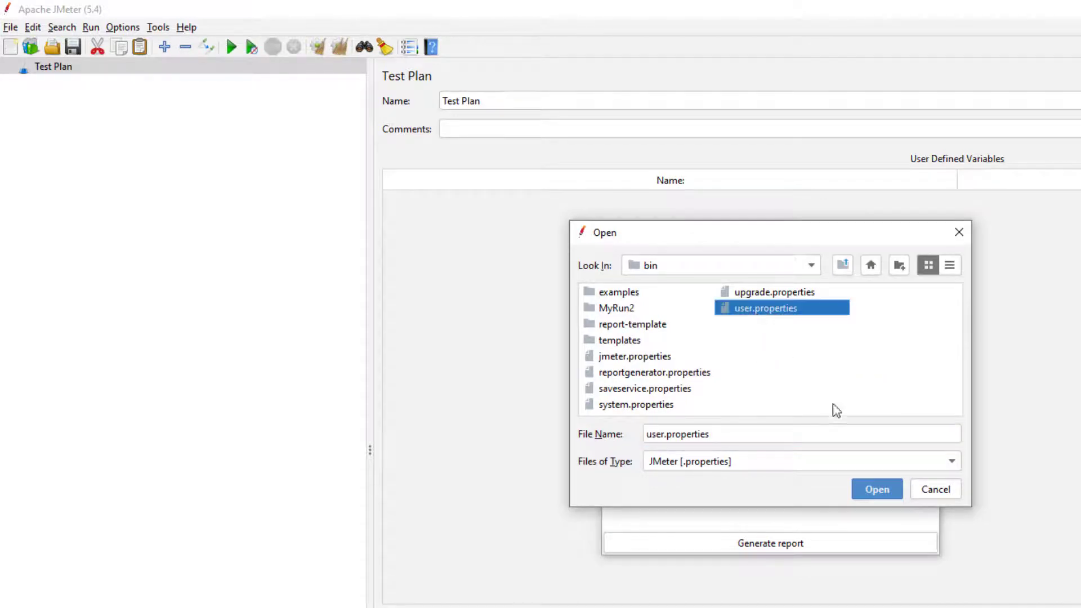
pyautogui.click(877, 489)
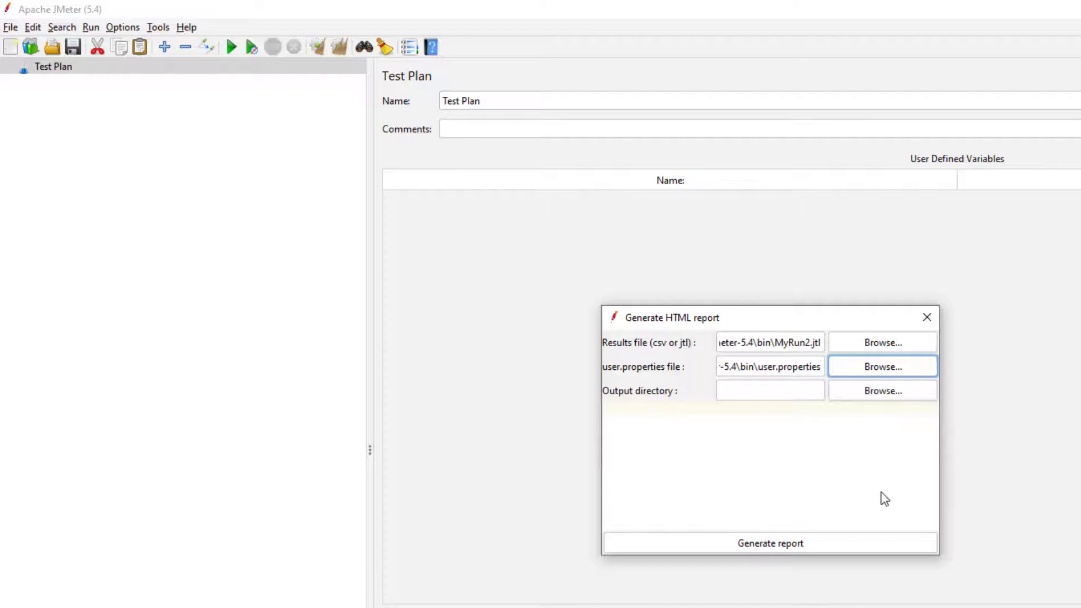
# Step: Create a MyReport folder in bin as the output directory and generate the report
pyautogui.click(860, 395)
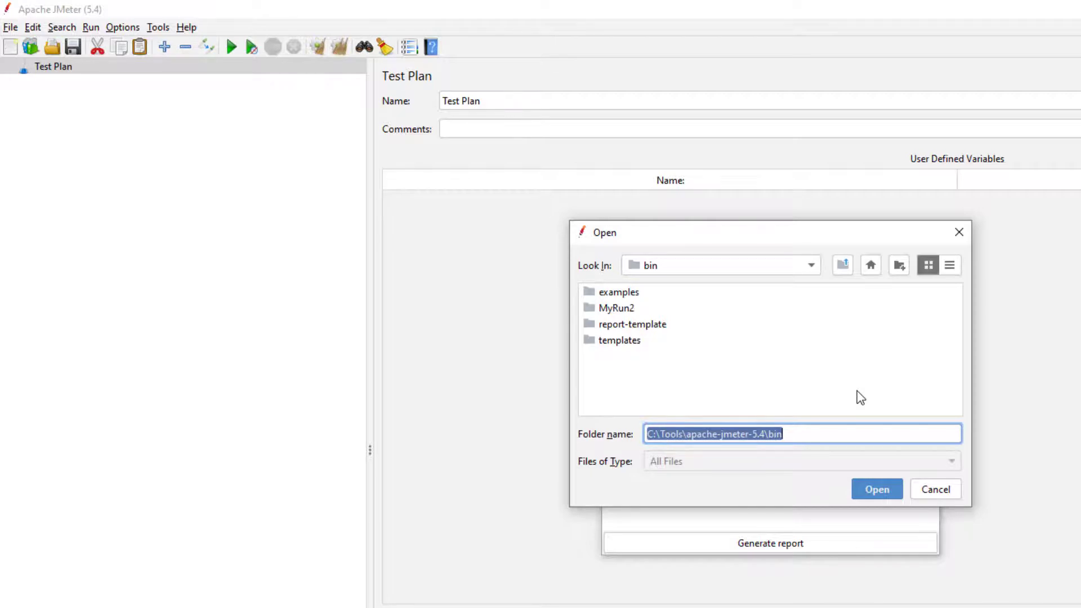
pyautogui.click(899, 265)
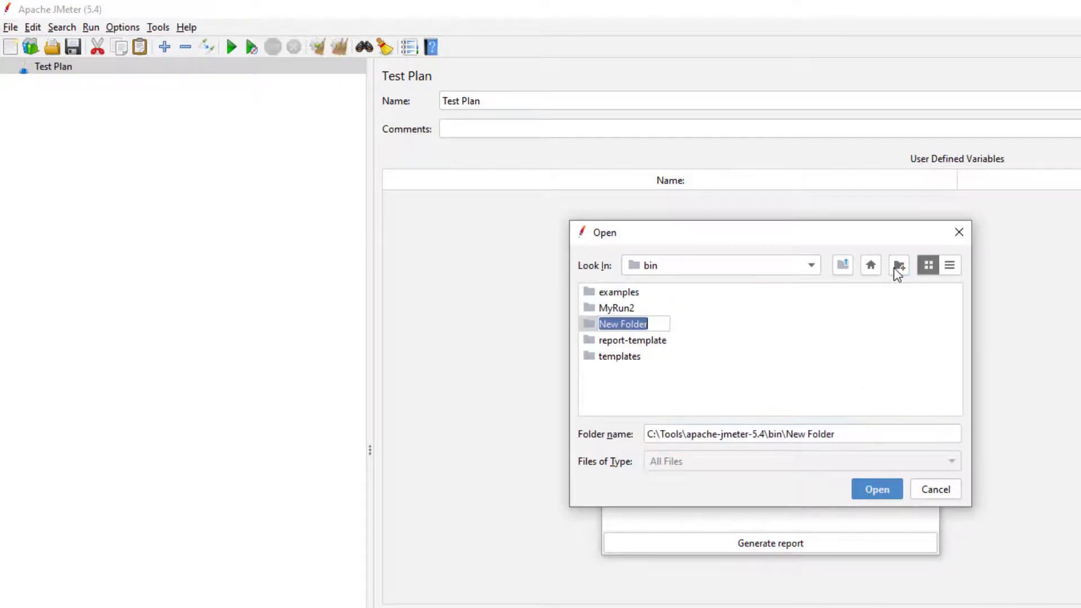
pyautogui.write('Myrepo')
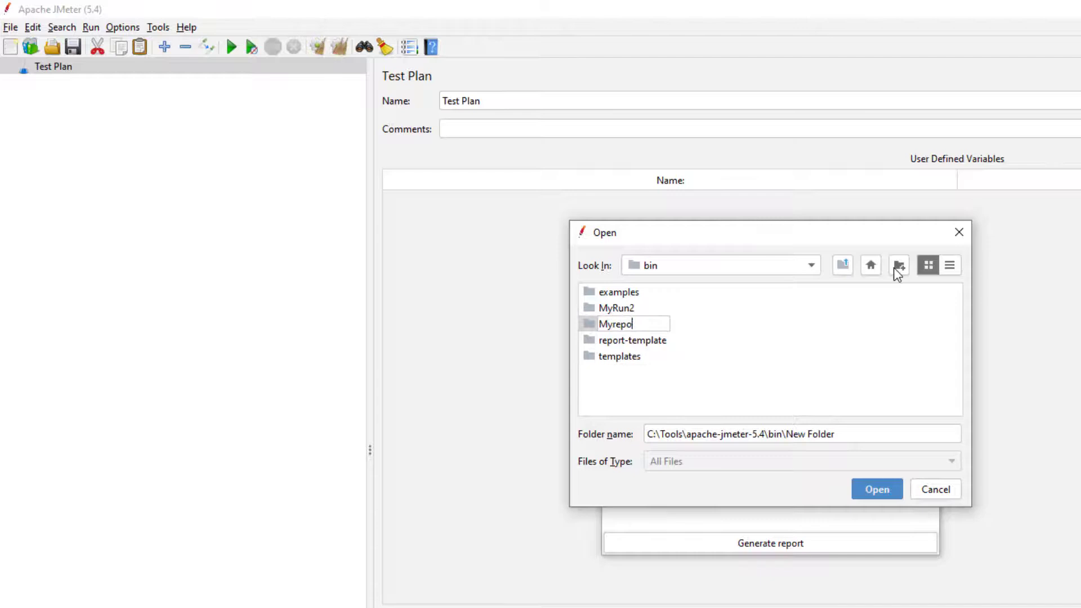
pyautogui.press('BackSpace')
pyautogui.press('BackSpace')
pyautogui.press('BackSpace')
pyautogui.write('Report')
pyautogui.press('Return')
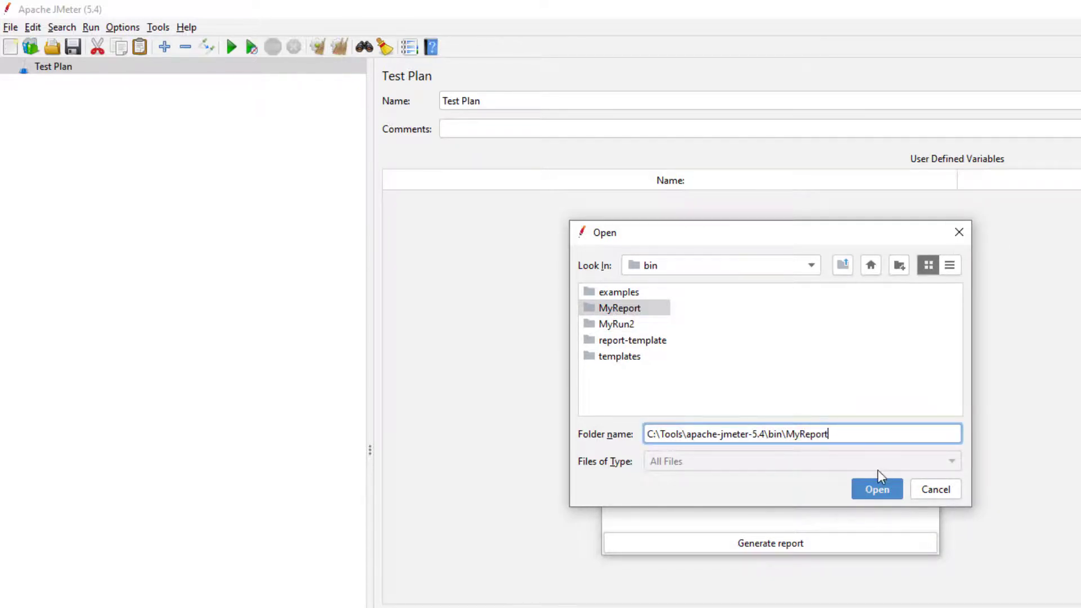
pyautogui.click(877, 489)
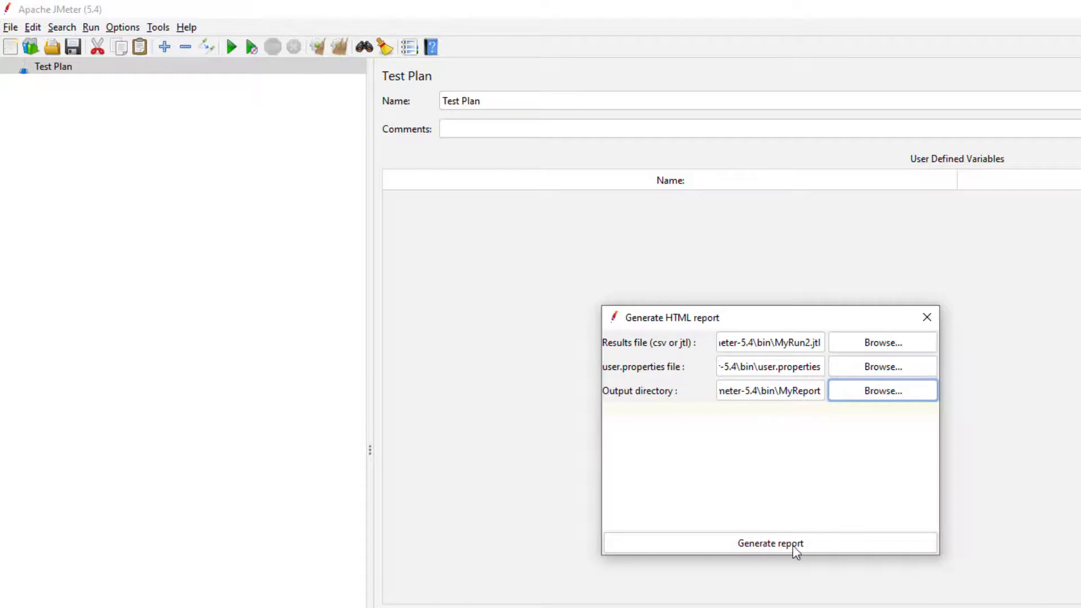
pyautogui.click(771, 543)
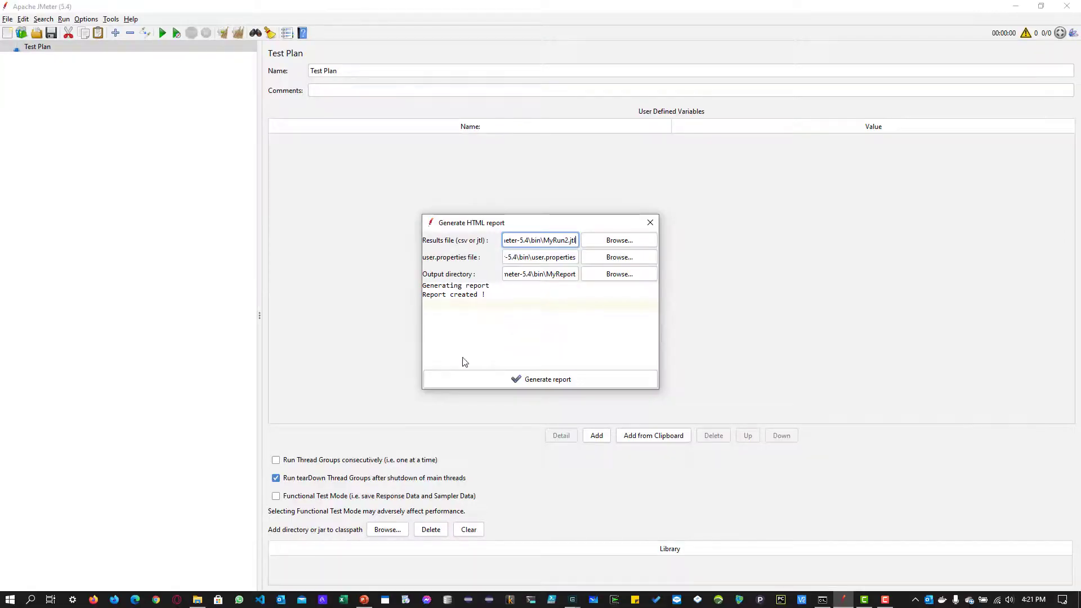
# Step: Open bin\MyReport\index.html from Explorer to view the Apache JMeter Dashboard
pyautogui.click(197, 602)
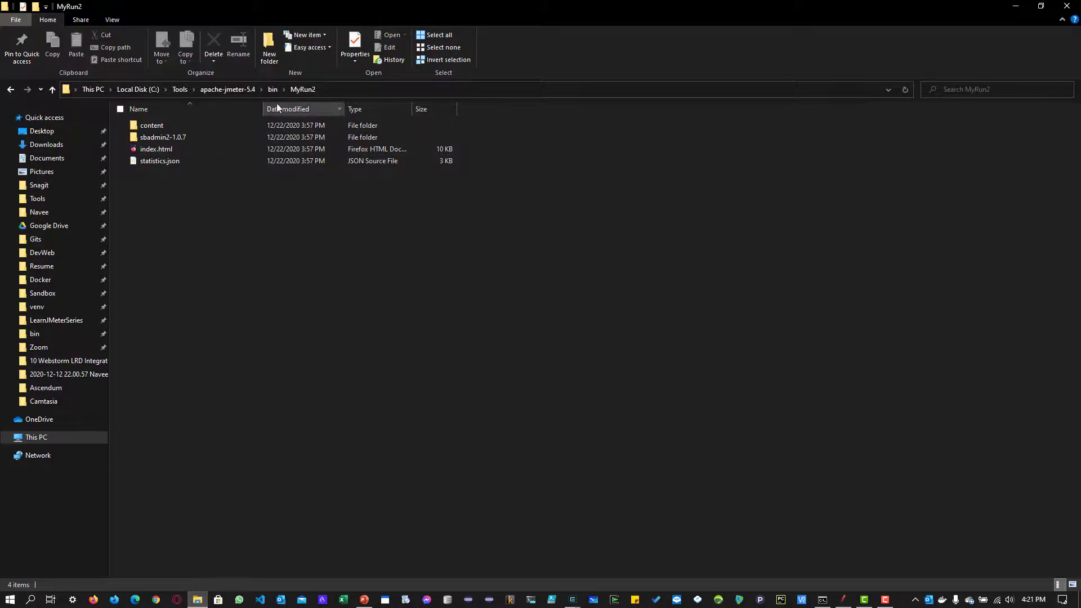
pyautogui.click(272, 90)
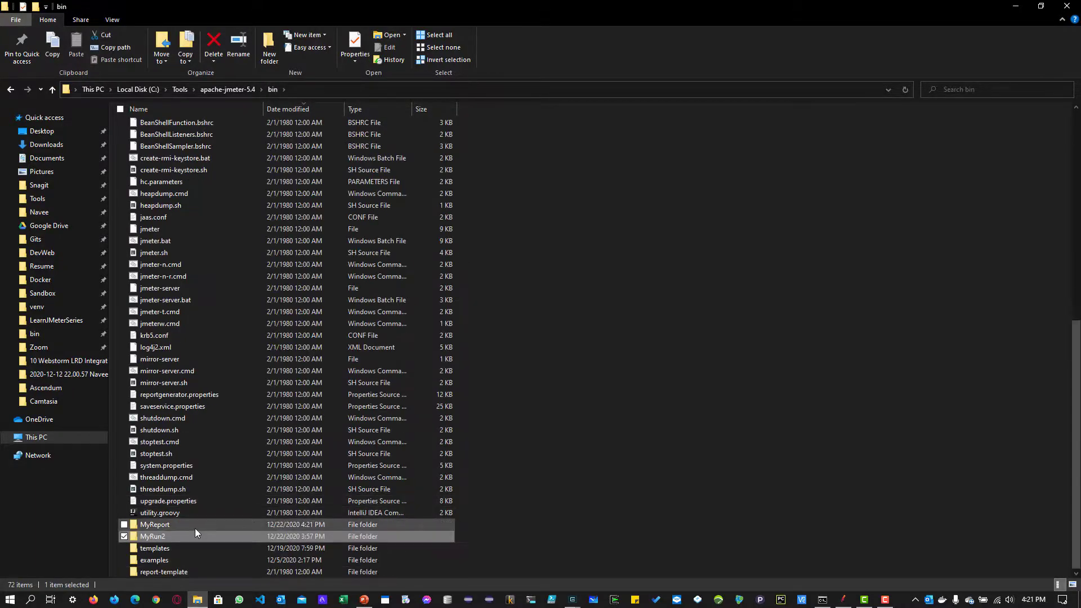
pyautogui.doubleClick(195, 529)
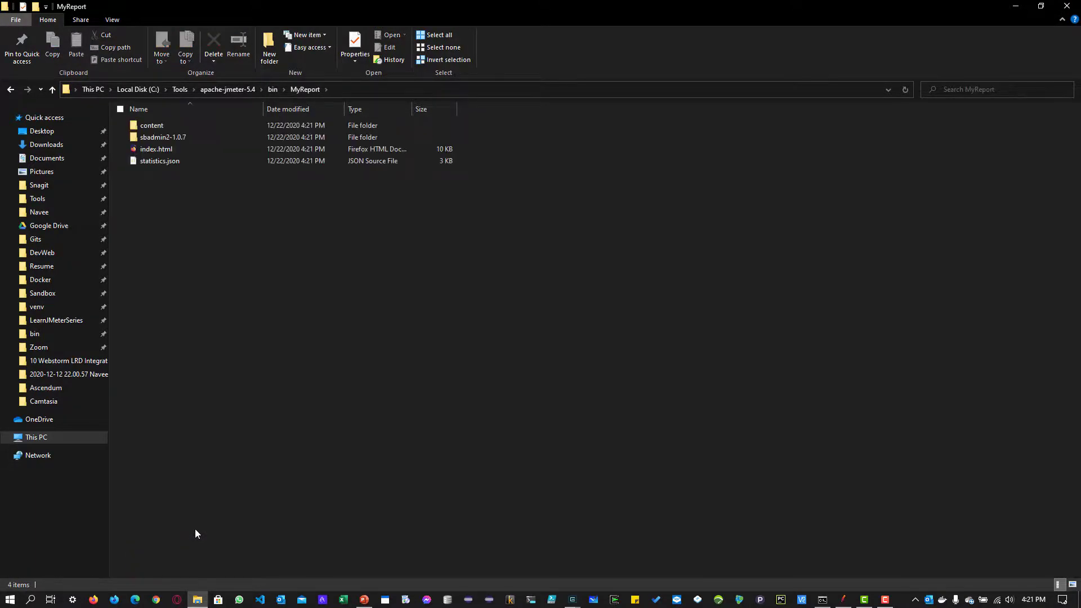
pyautogui.doubleClick(156, 150)
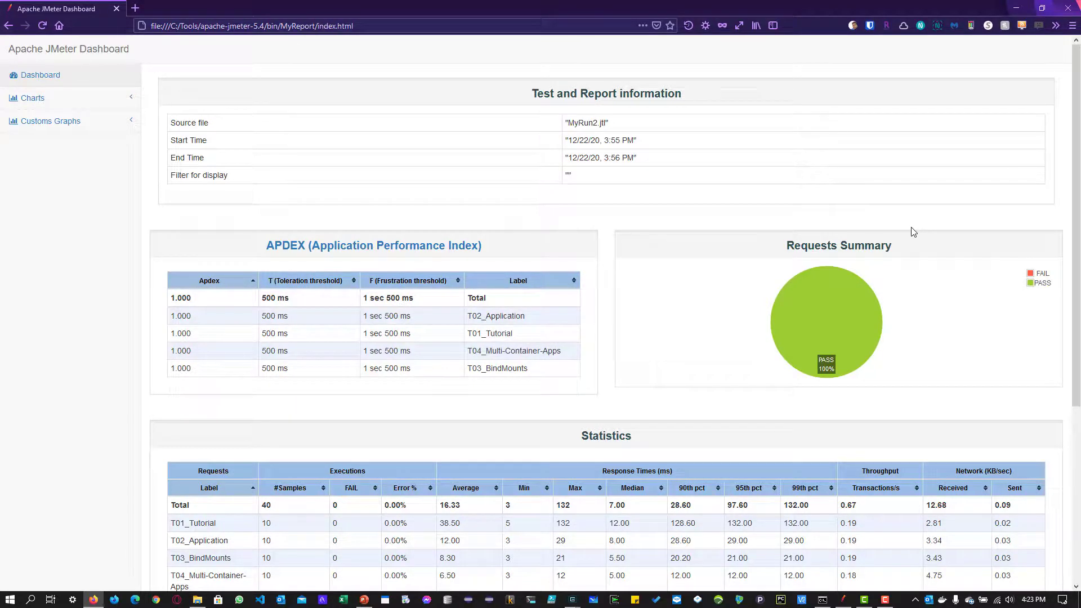
pyautogui.scroll(-3, 864, 302)
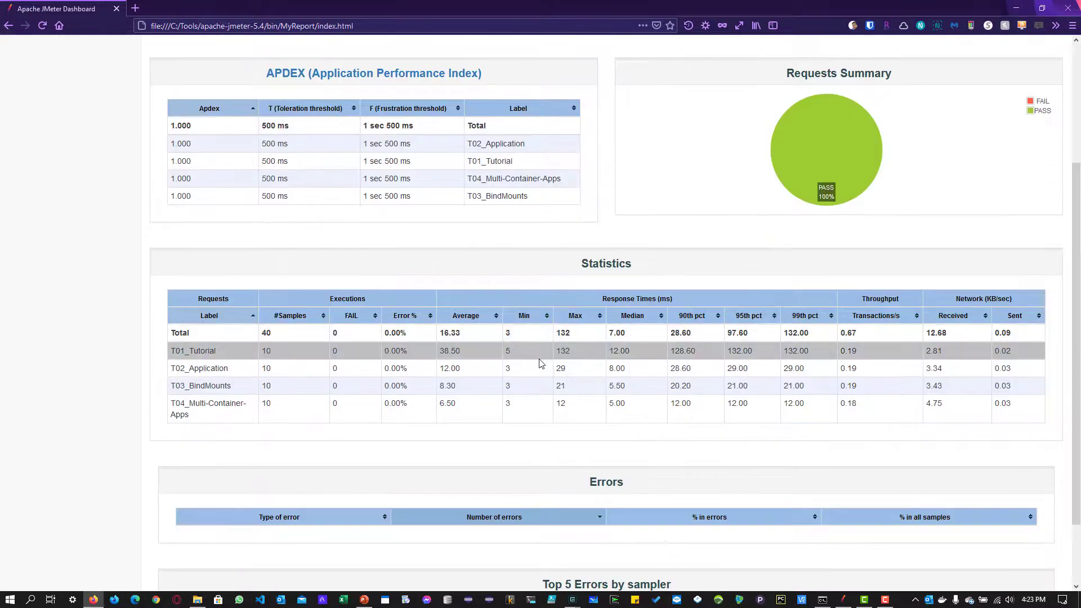
pyautogui.scroll(3, 540, 363)
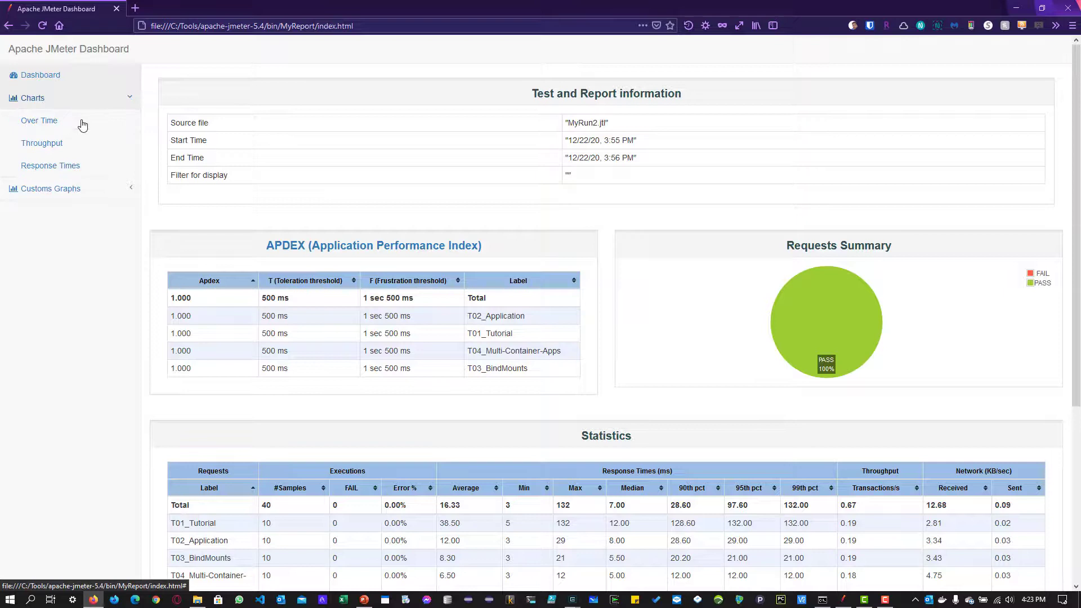
# Step: View the Over Time, Throughput and Response Times chart pages from the dashboard sidebar
pyautogui.click(82, 126)
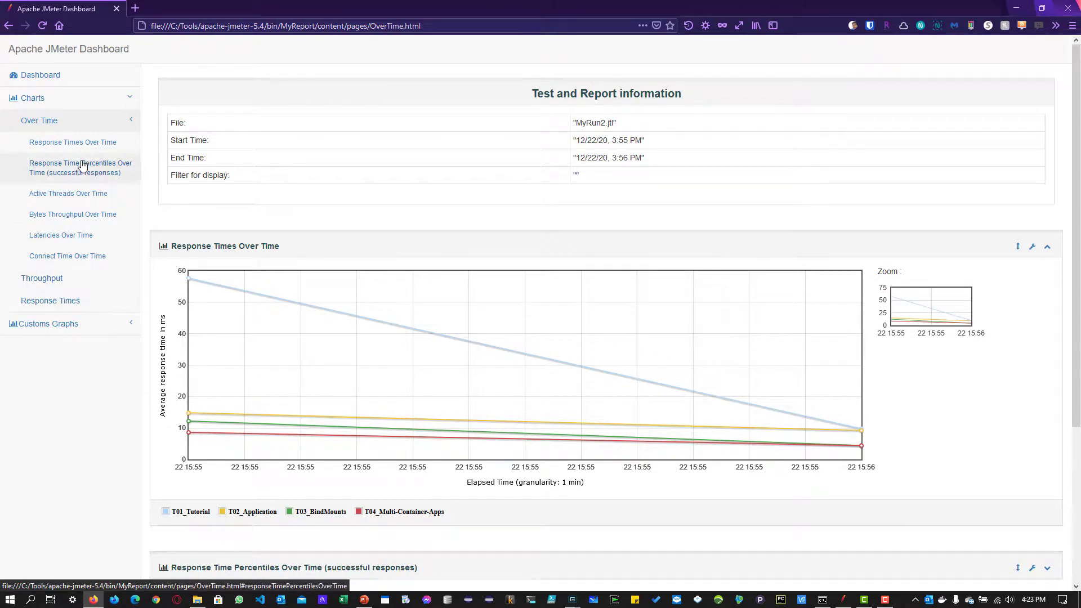
pyautogui.click(41, 278)
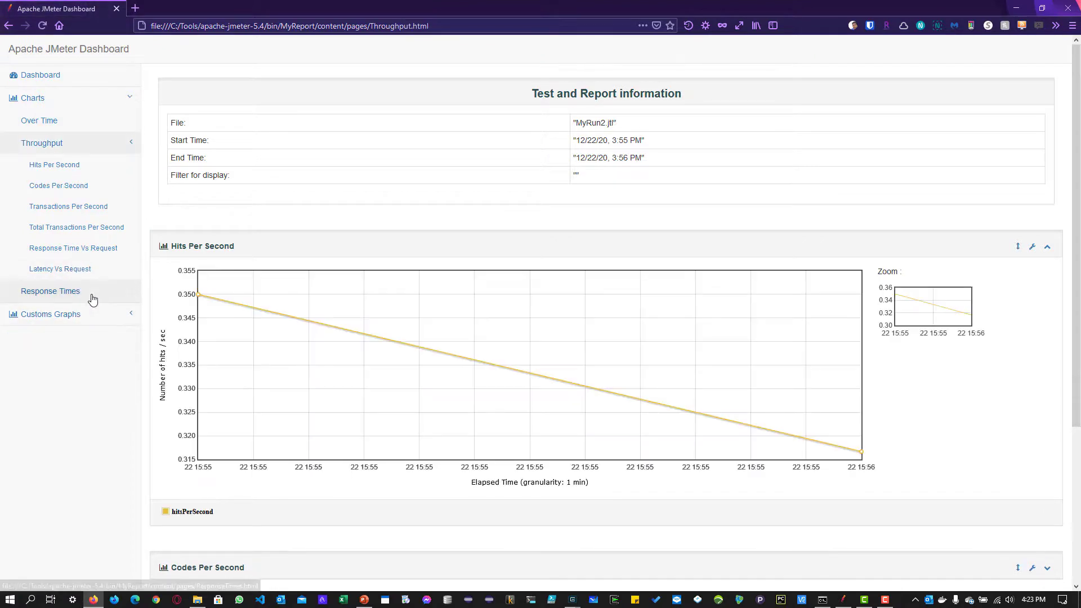
pyautogui.click(90, 296)
pyautogui.scroll(-1, 440, 382)
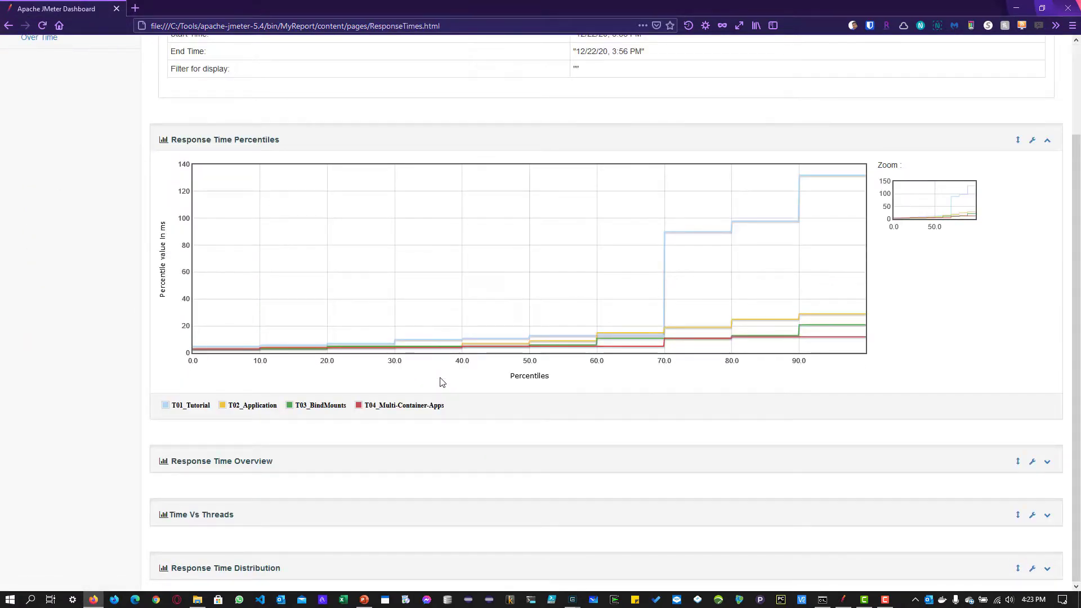